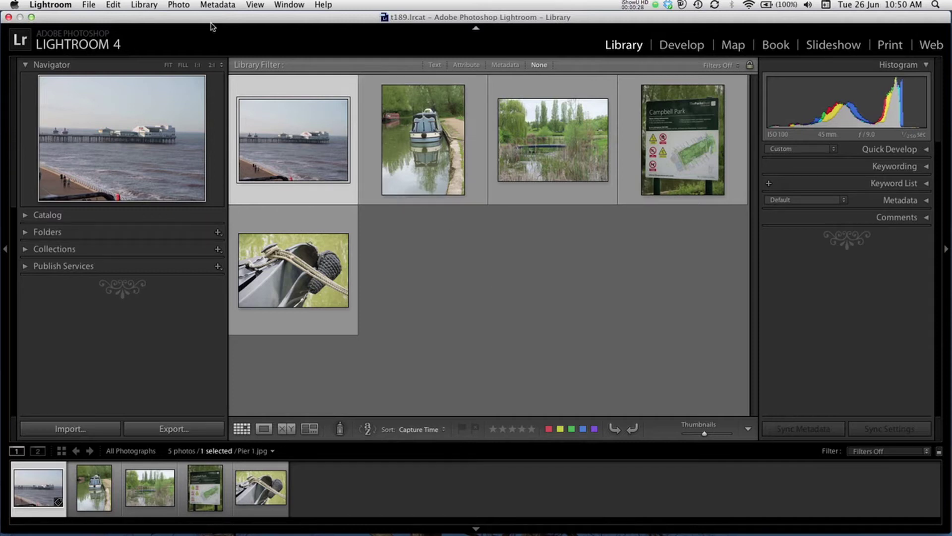
Glance at the photo commands list, then expand and collapse the Catalog panel.
click(184, 5)
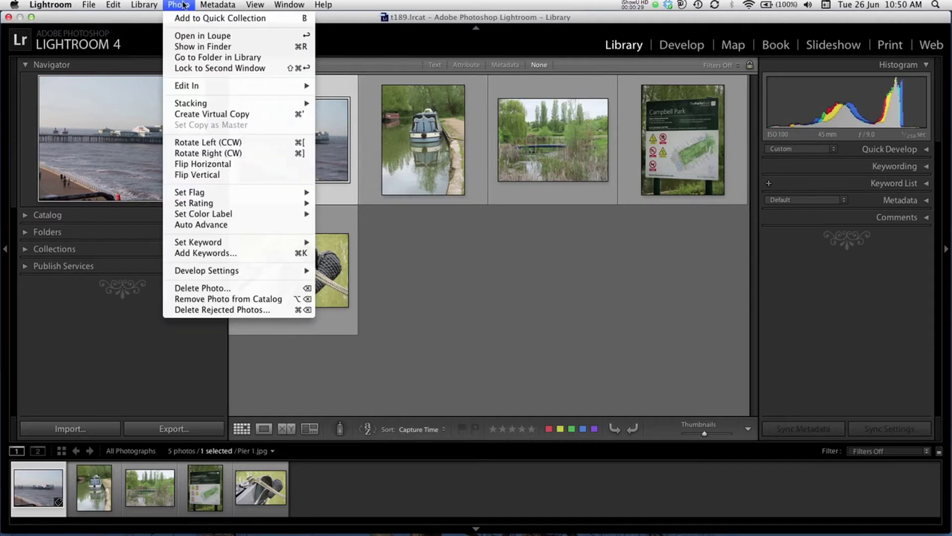
click(421, 269)
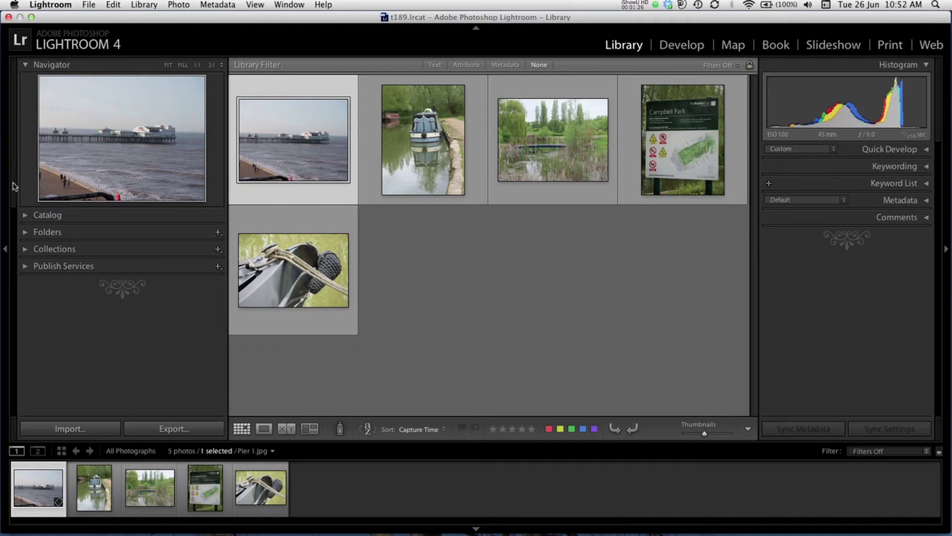
click(25, 216)
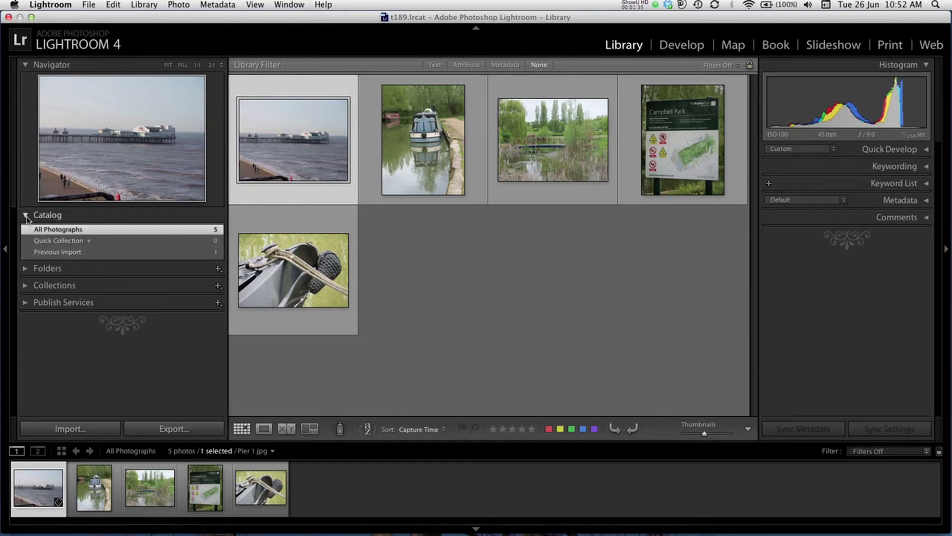
click(26, 216)
Browse the 2012 New Stuff folder, then show the smart collections and publish services.
click(26, 232)
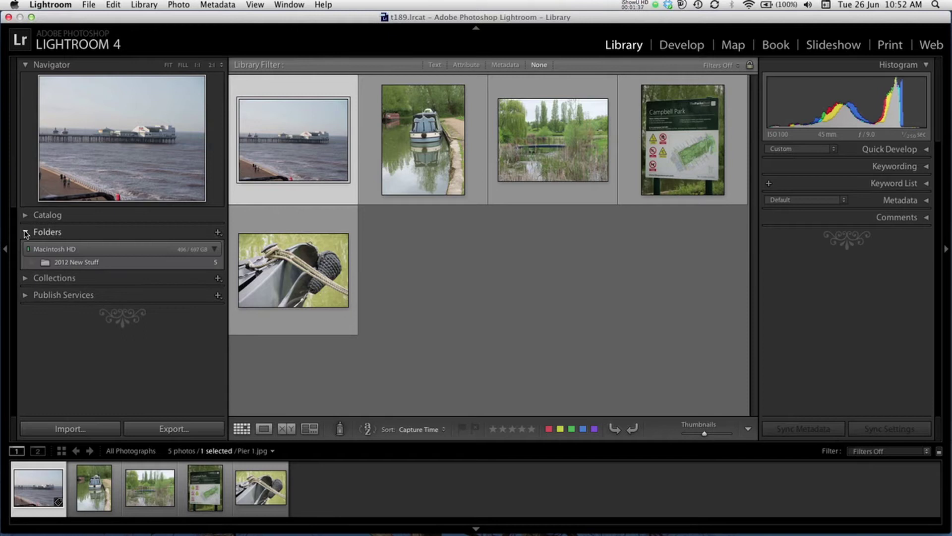
click(66, 267)
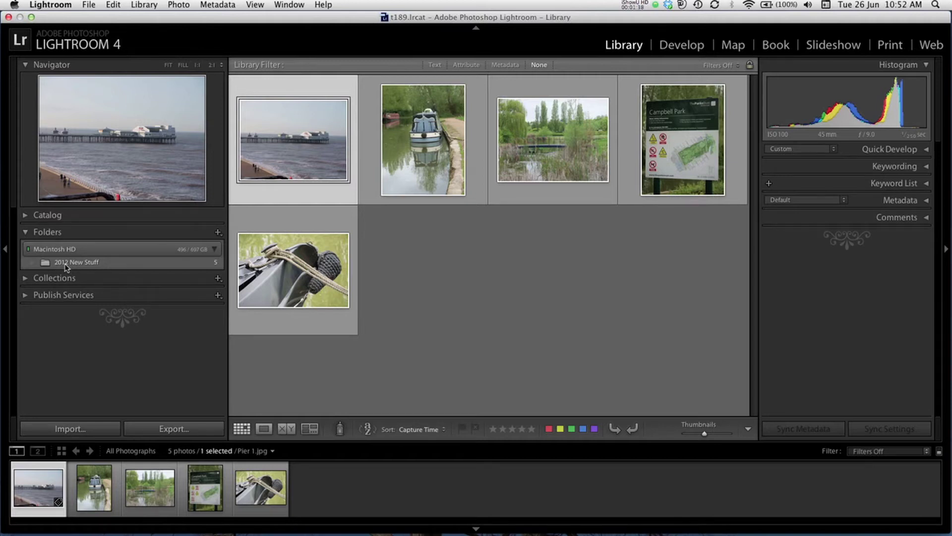
click(25, 232)
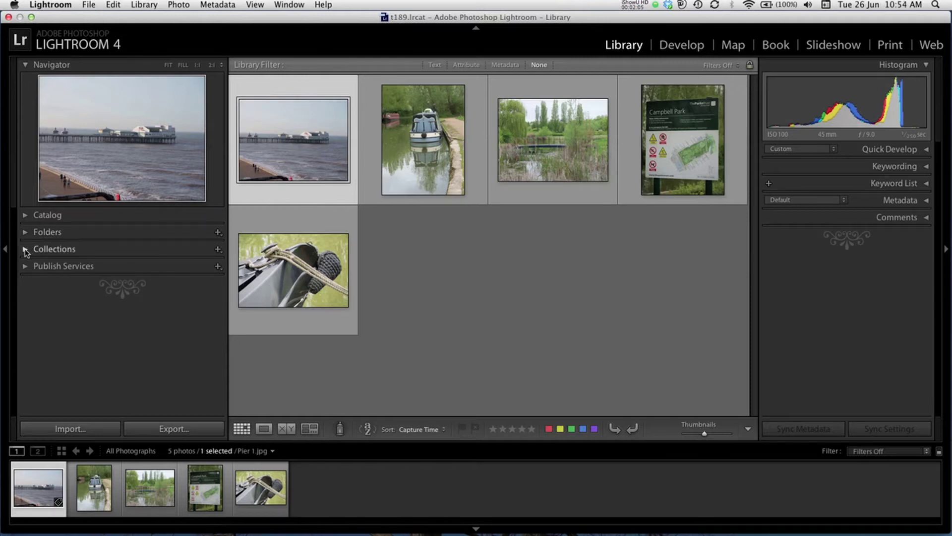
click(25, 249)
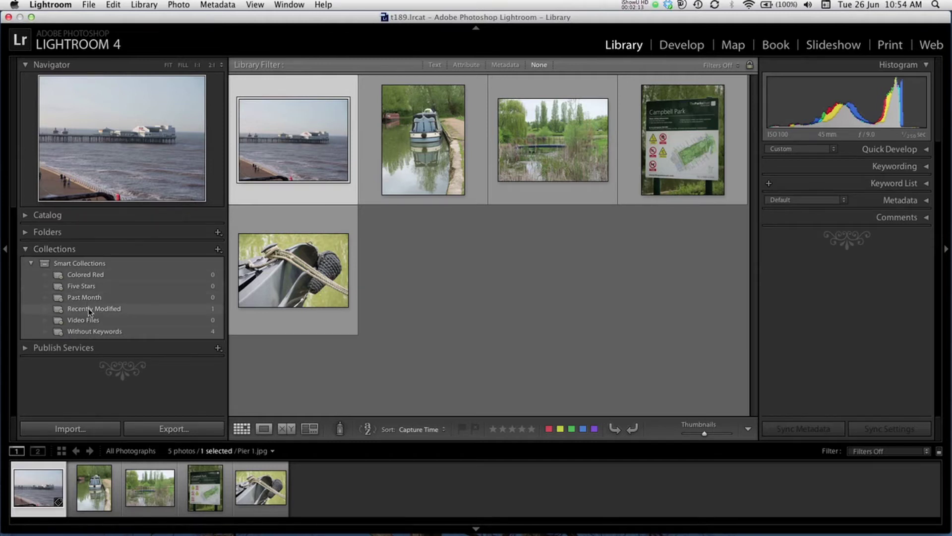
click(26, 350)
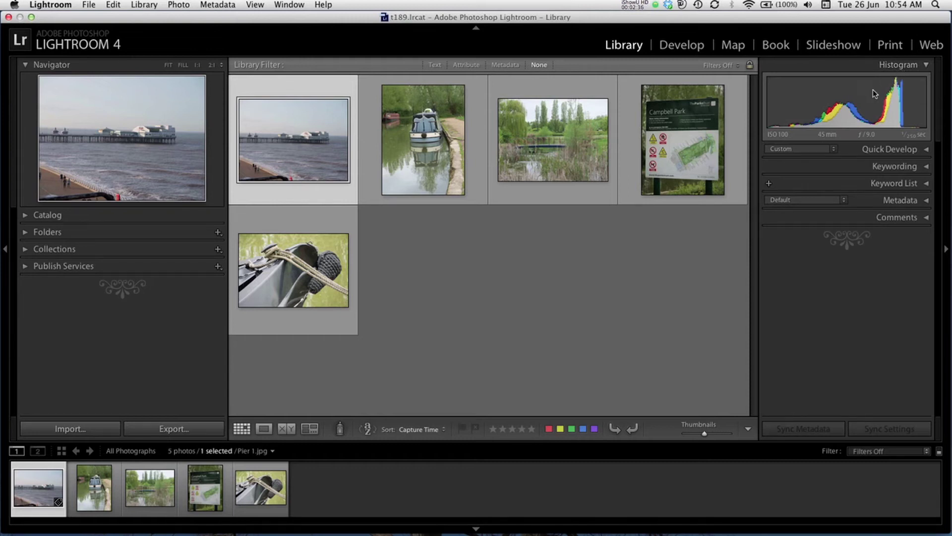
click(926, 150)
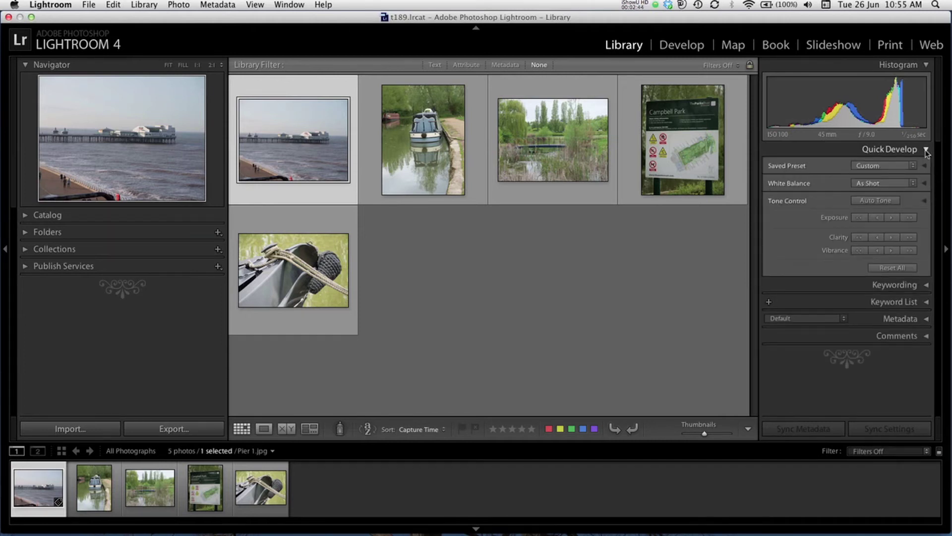
click(926, 150)
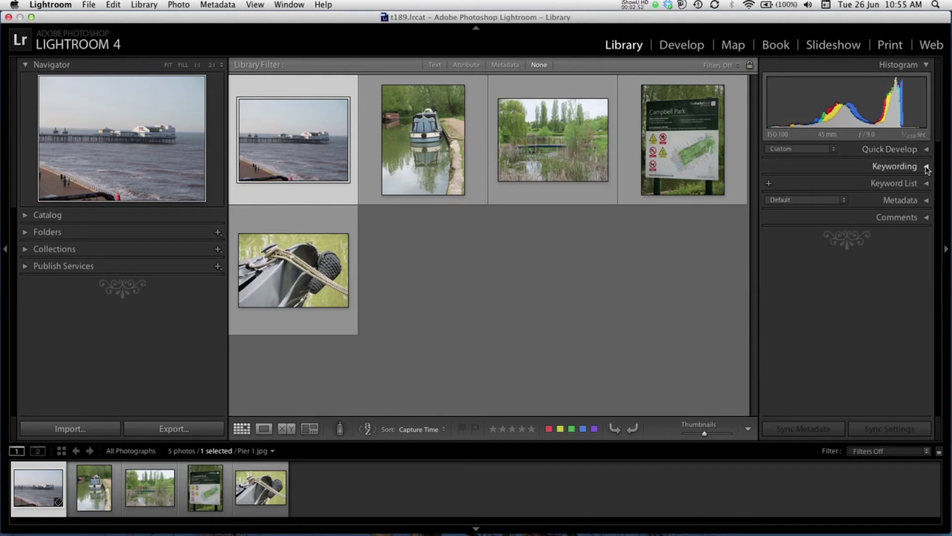
click(926, 200)
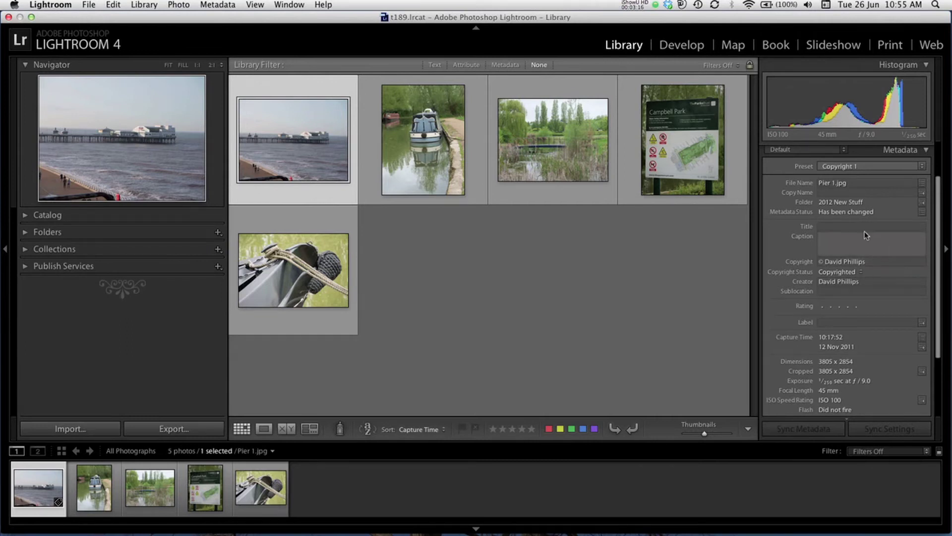
click(926, 153)
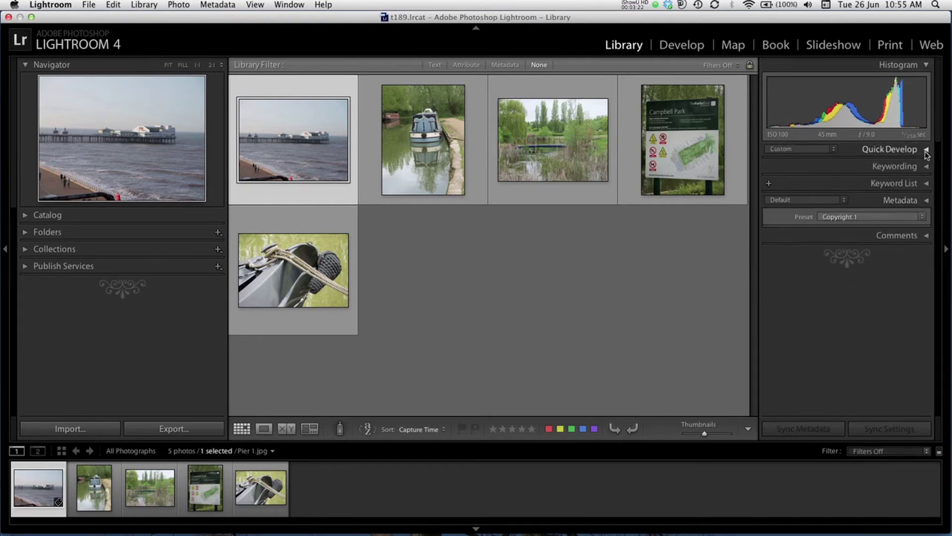
click(926, 218)
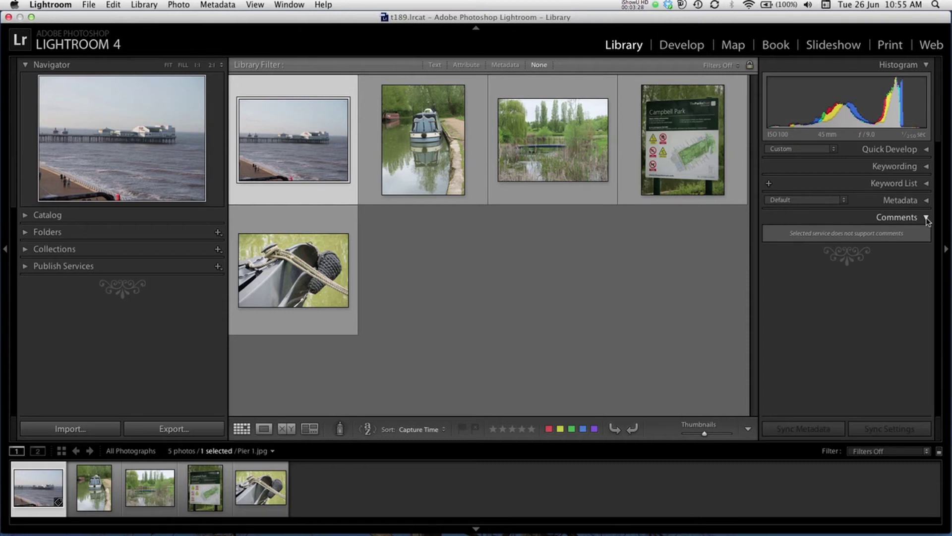
click(927, 218)
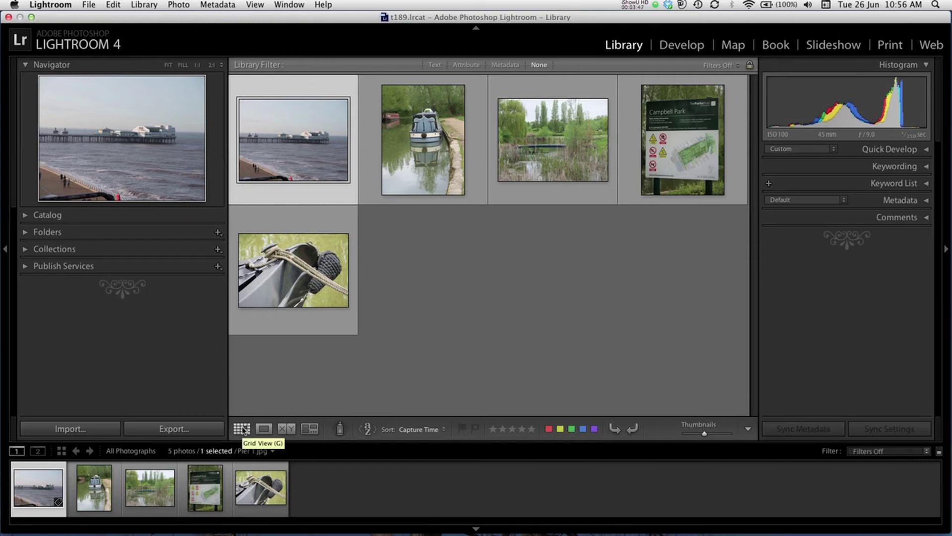
click(266, 430)
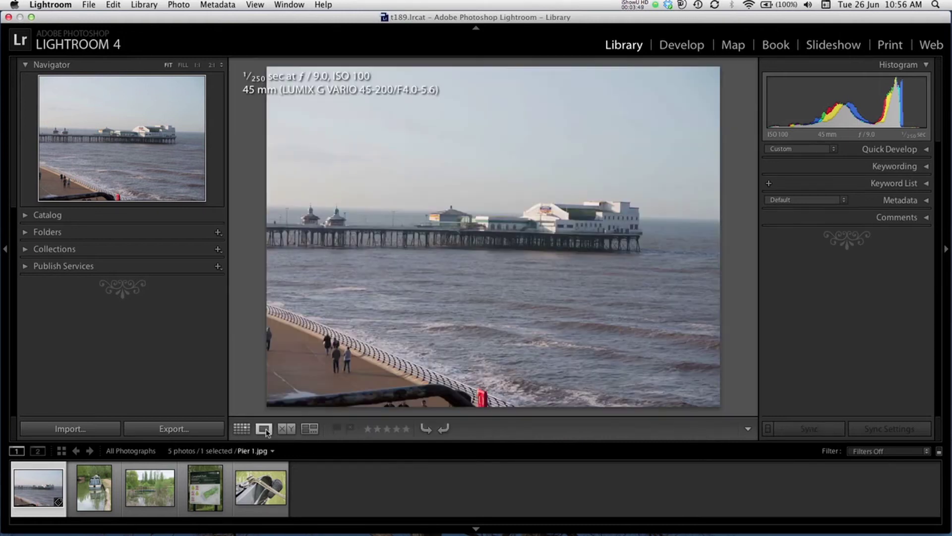
click(242, 429)
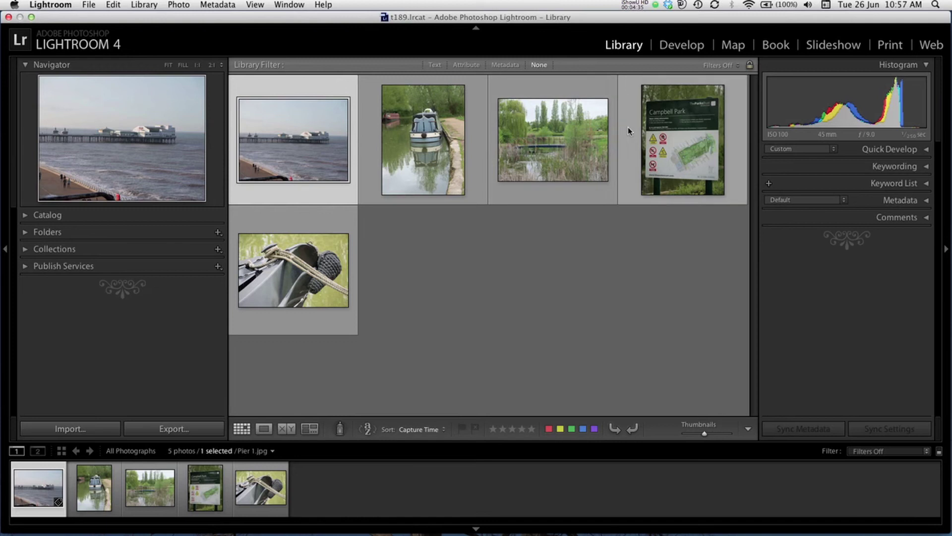
Open Pier 1.jpg in the Develop module and briefly expand the Presets panel.
click(675, 52)
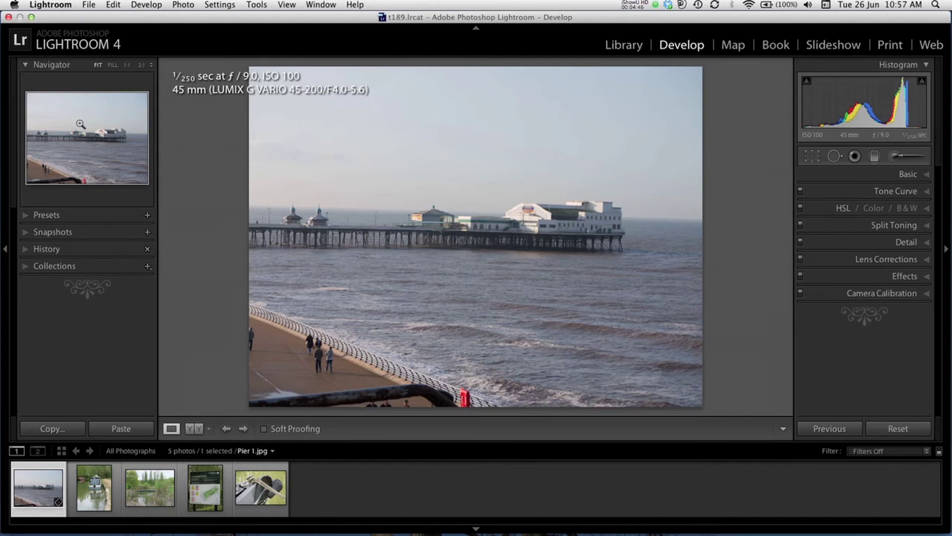
click(27, 215)
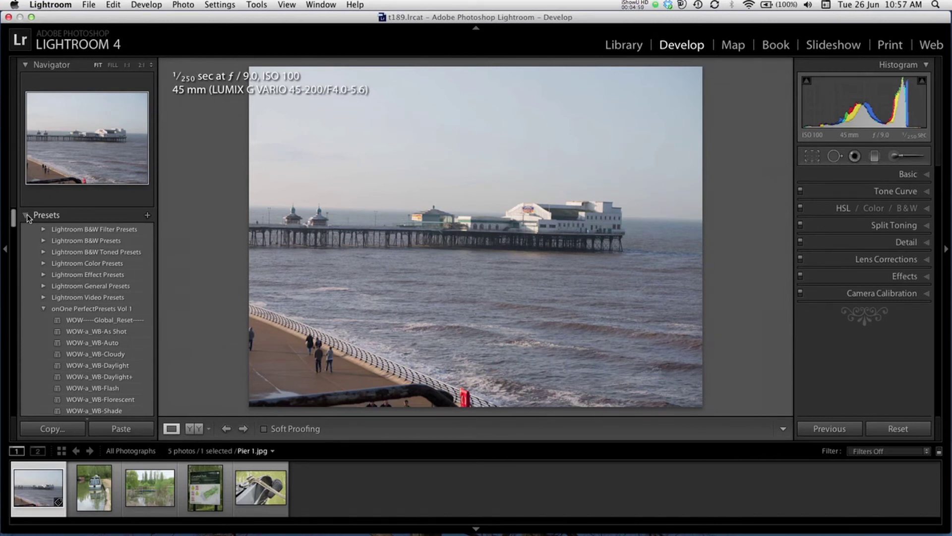
click(27, 215)
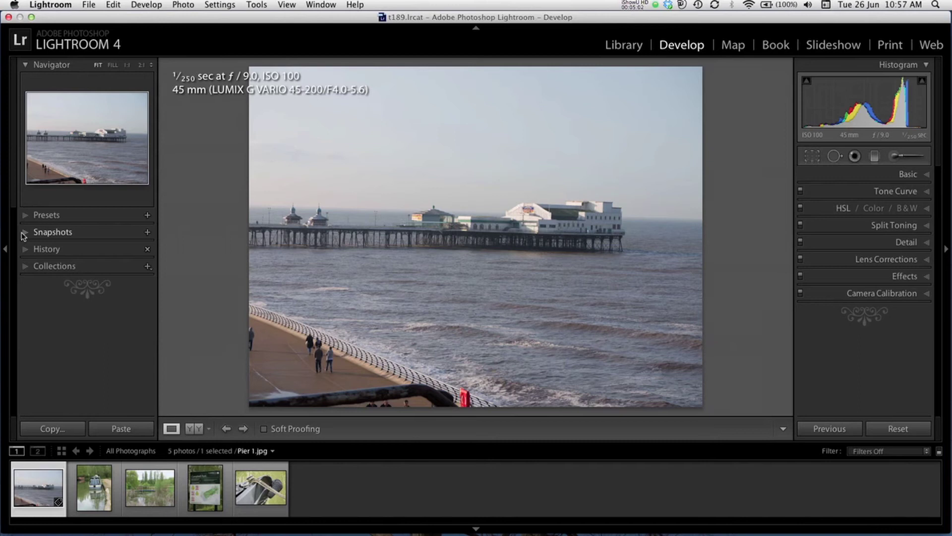
Expand and collapse the History panel, then show the smart collections.
click(22, 249)
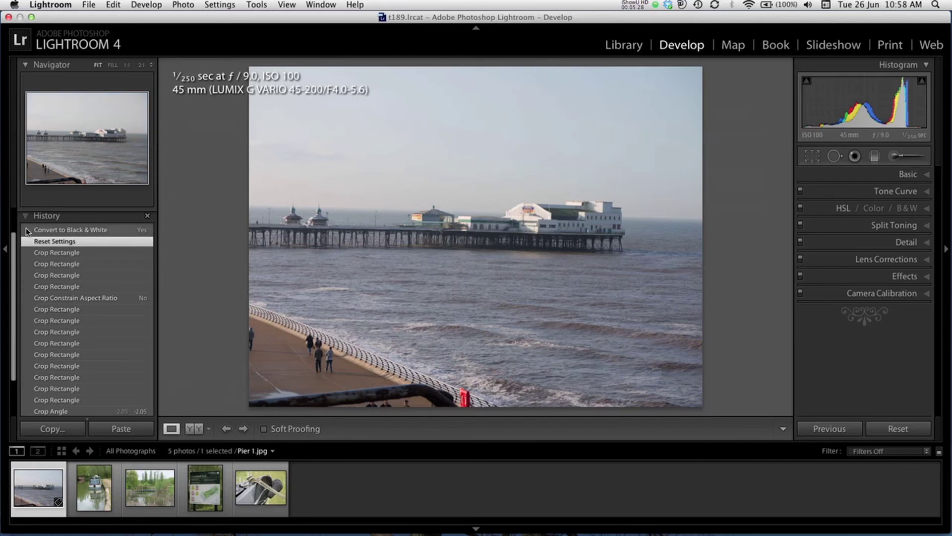
click(26, 221)
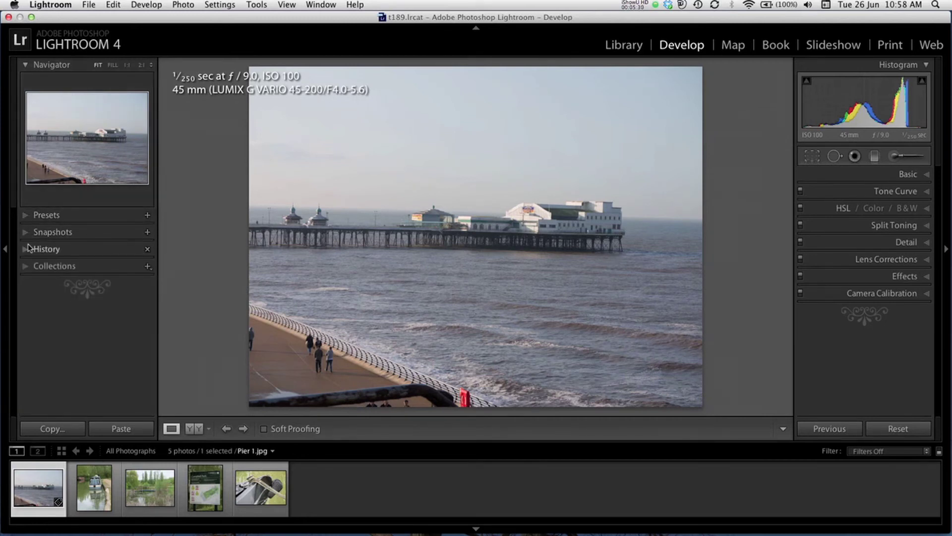
click(26, 267)
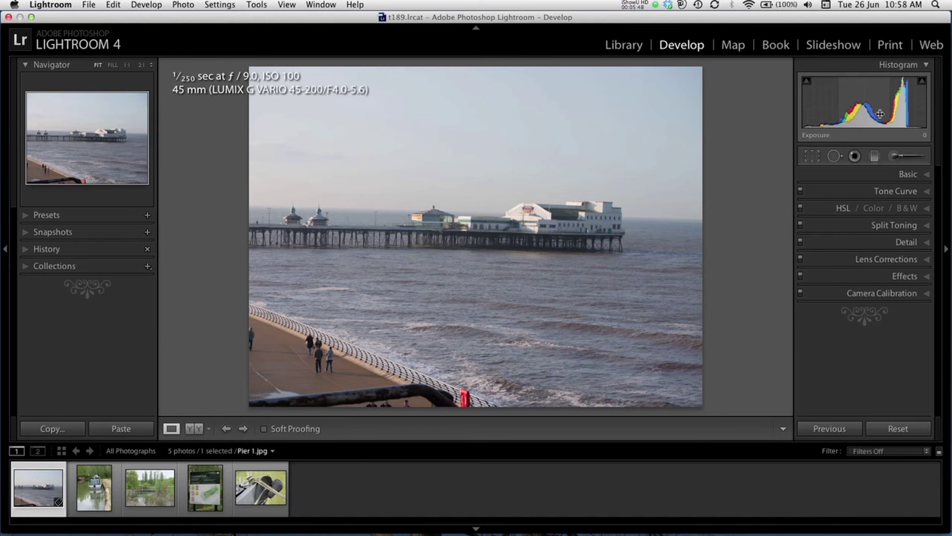
Toggle the crop overlay, then expand and collapse the Basic and Tone Curve panels.
click(812, 157)
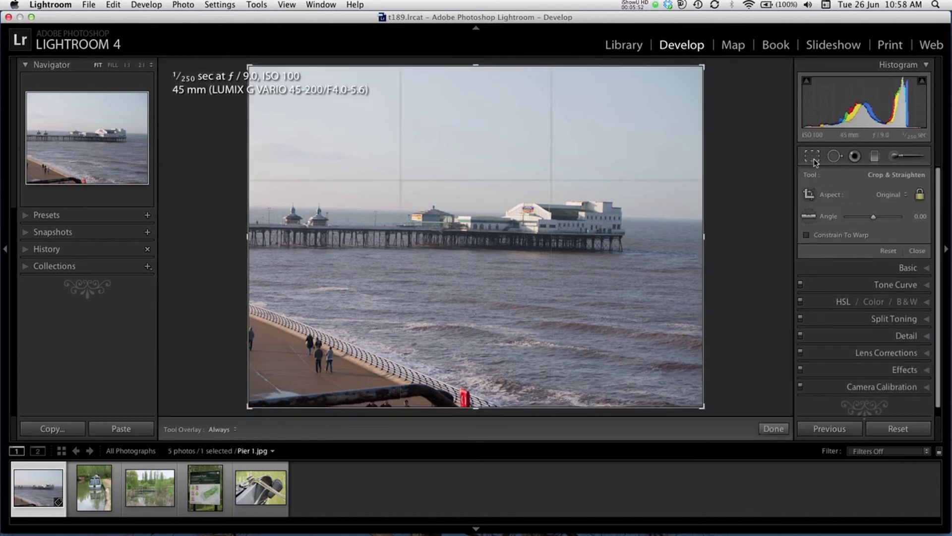
click(814, 159)
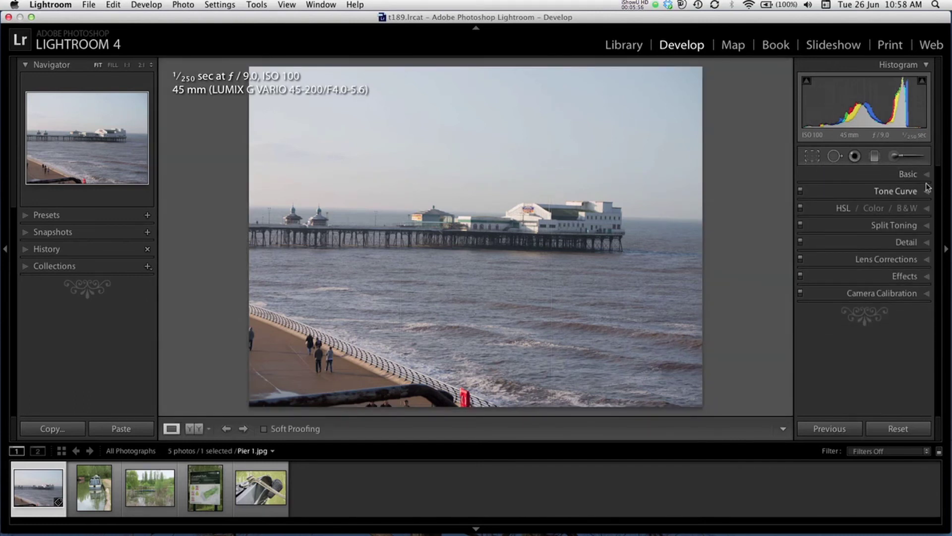
click(928, 177)
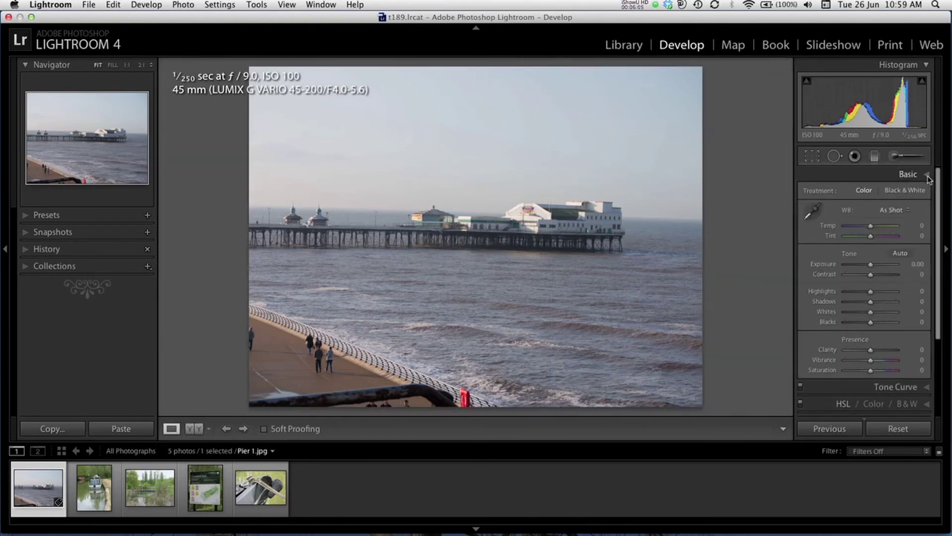
click(927, 176)
click(927, 192)
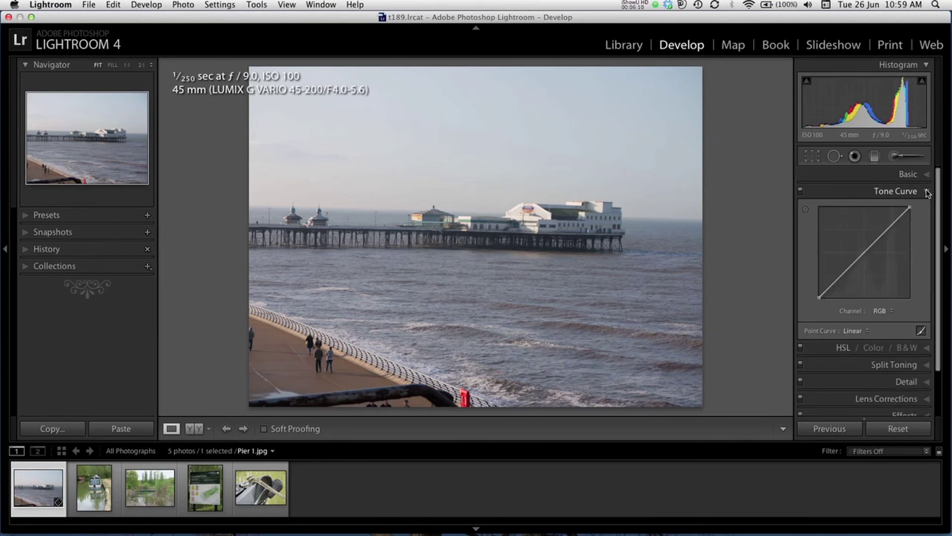
click(927, 192)
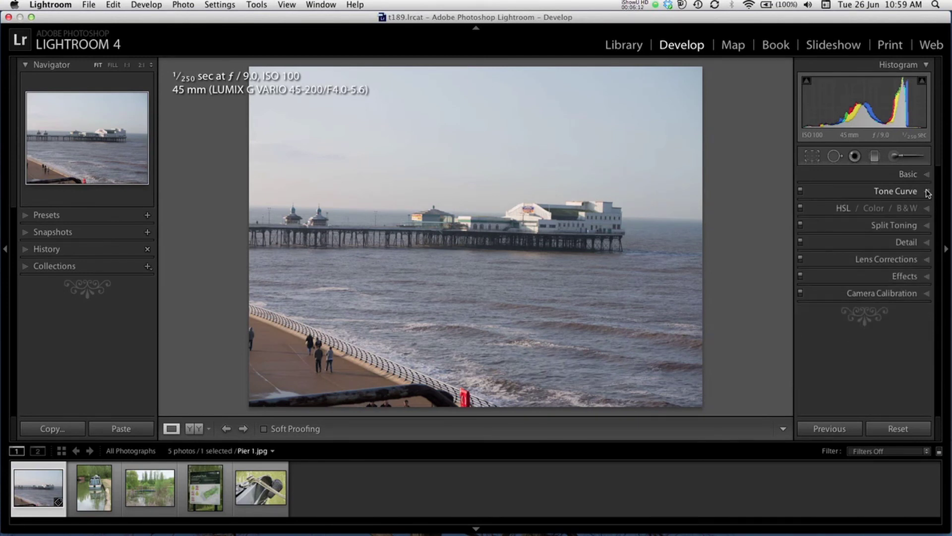
Expand and collapse the HSL, Split Toning and Detail panels in turn.
click(927, 208)
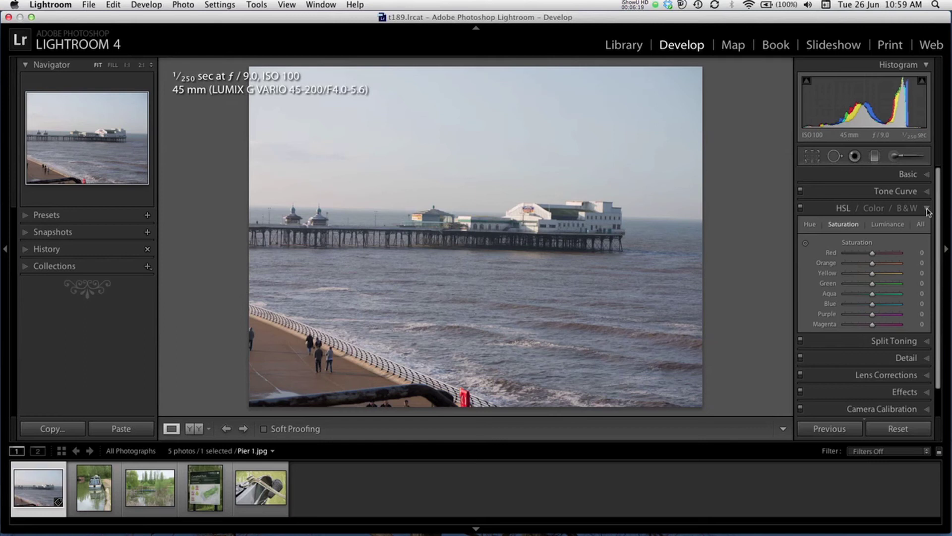
click(926, 208)
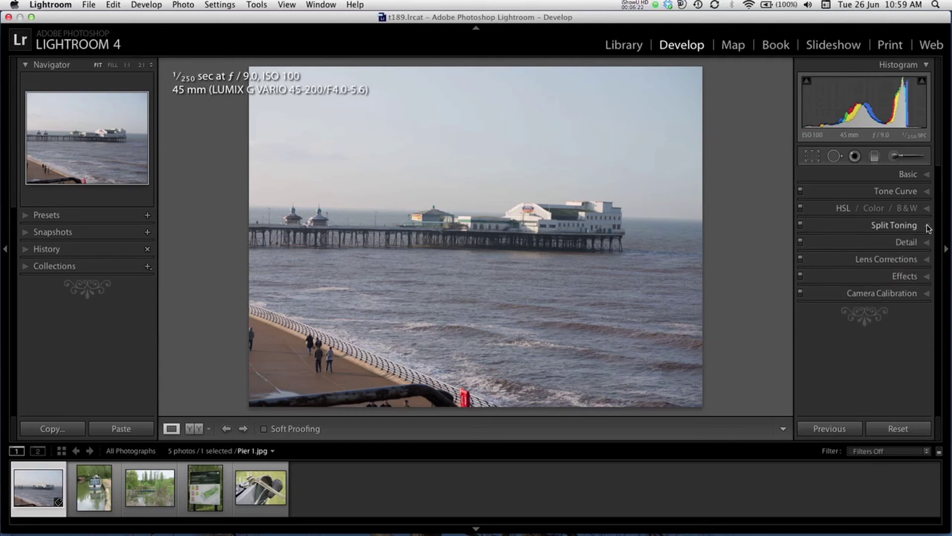
click(926, 225)
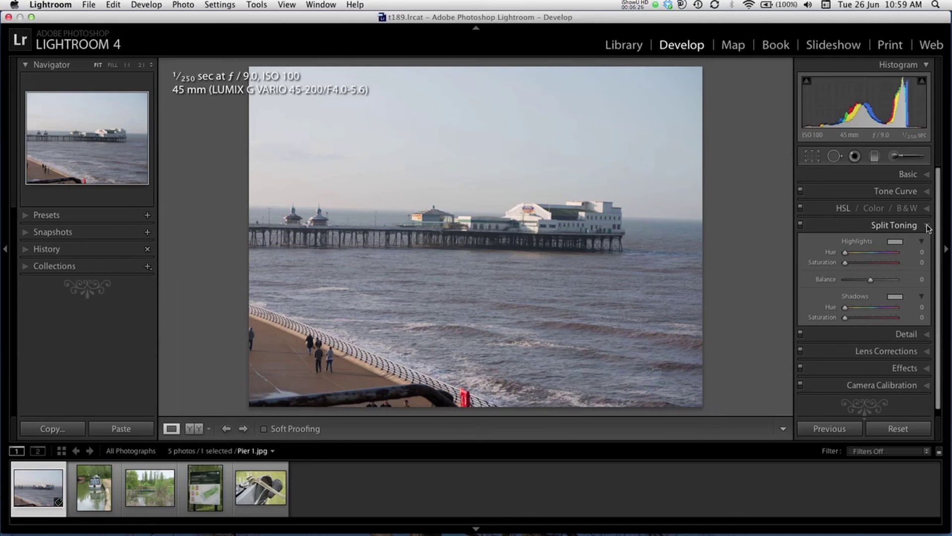
click(926, 225)
click(927, 241)
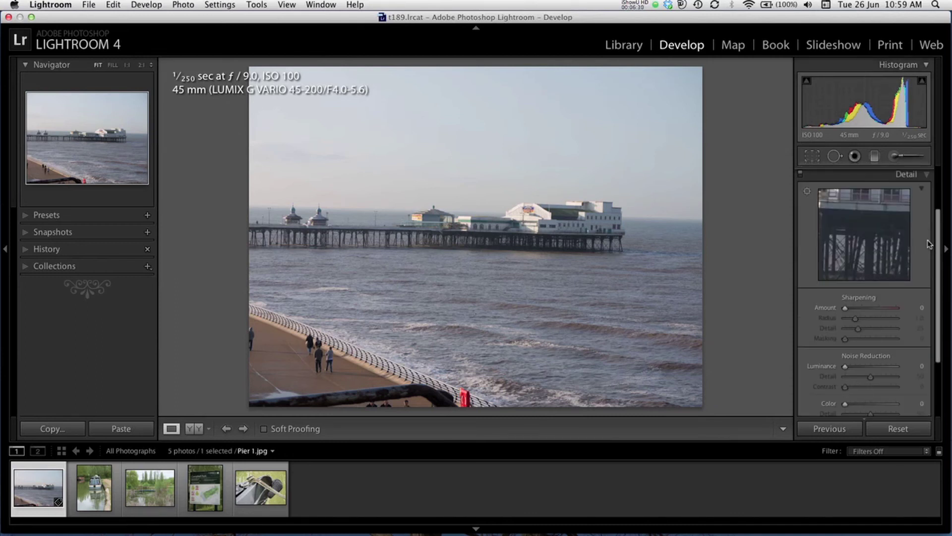
click(927, 174)
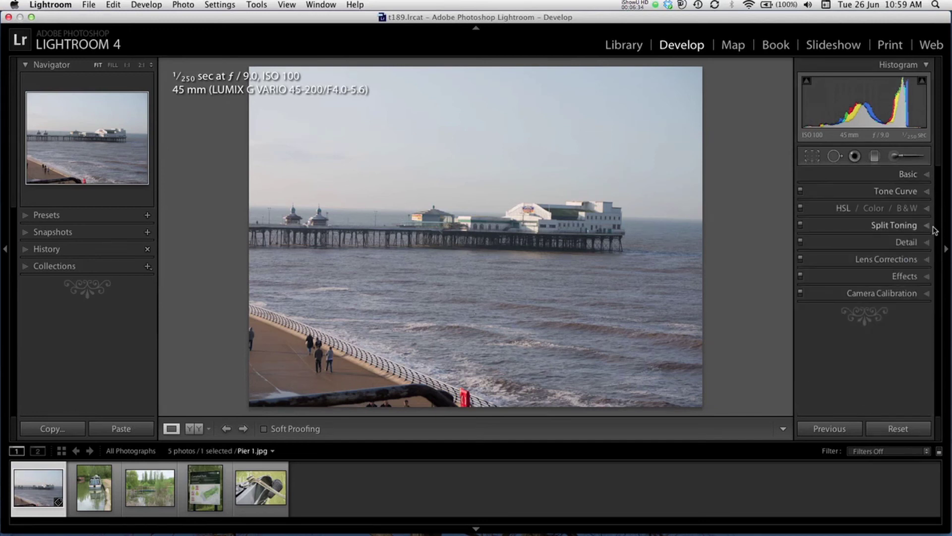
Explore Lens Corrections, briefly enabling profile corrections with Canon, then switch them off and collapse.
click(926, 260)
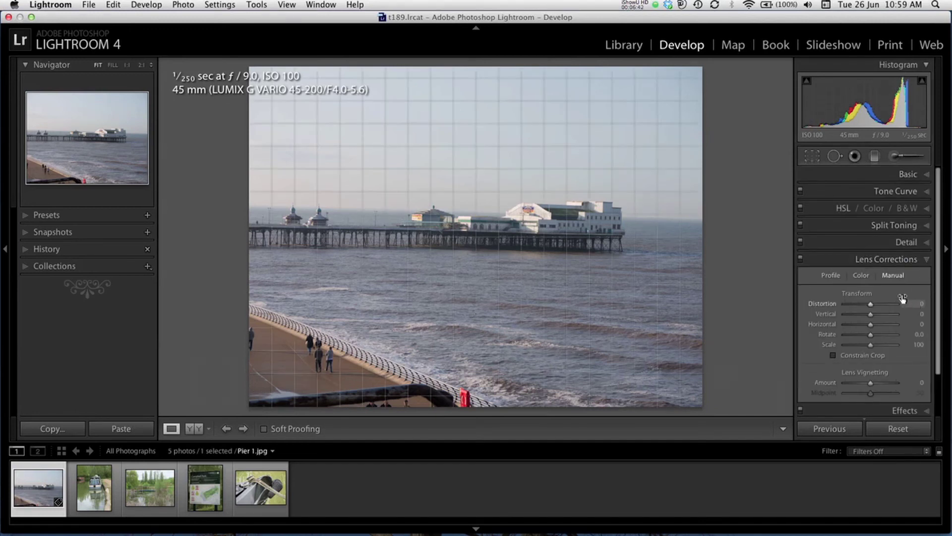
click(860, 276)
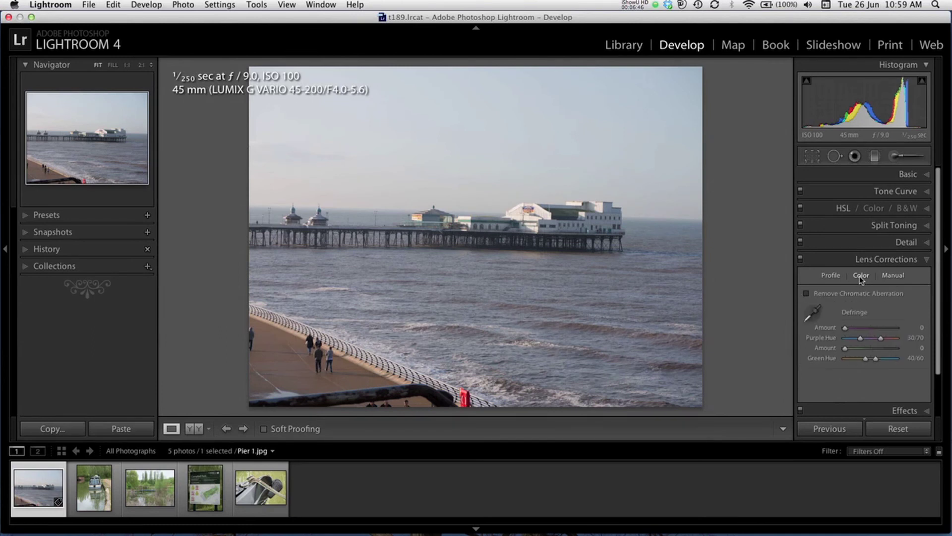
click(832, 275)
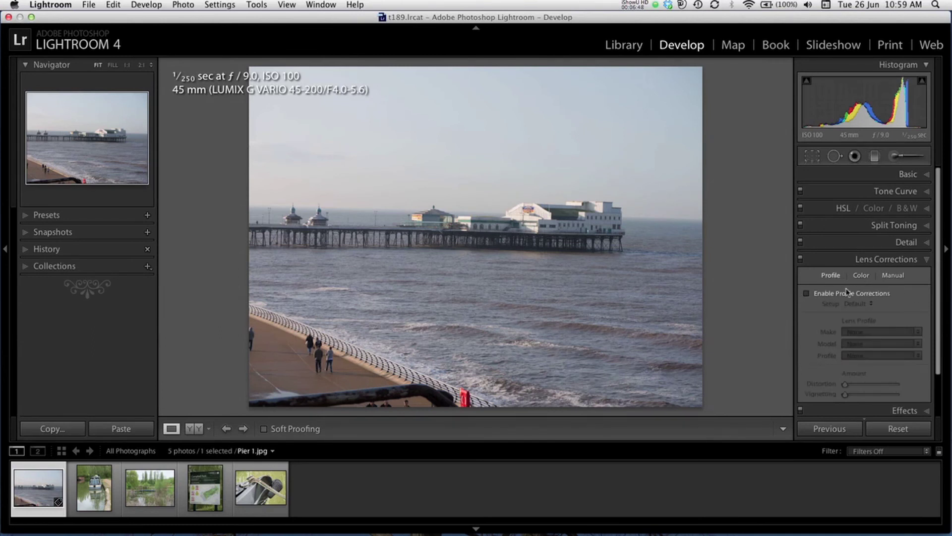
click(807, 294)
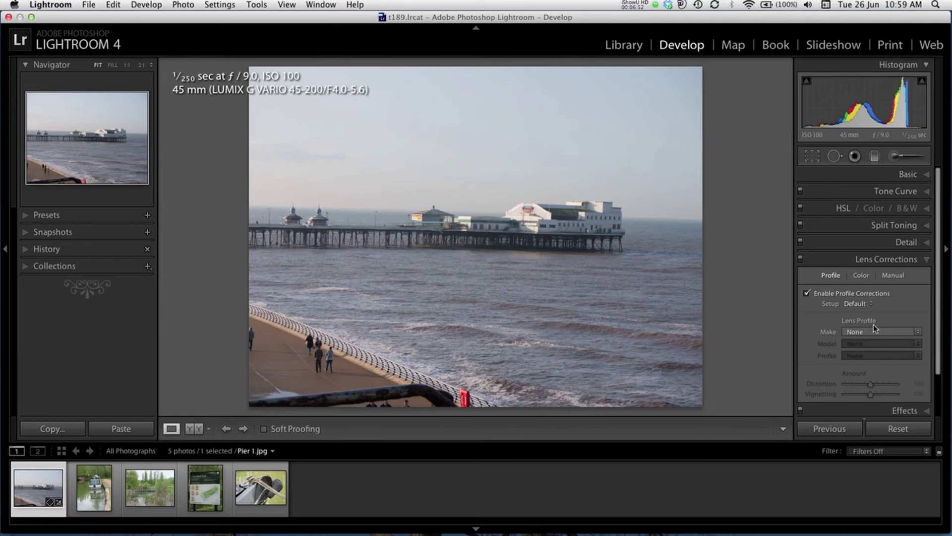
click(875, 332)
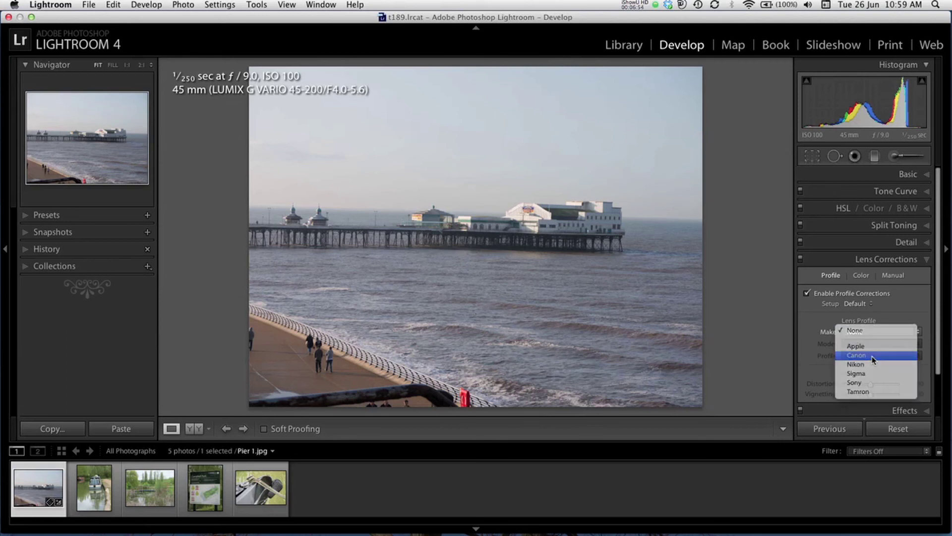
click(873, 356)
click(807, 293)
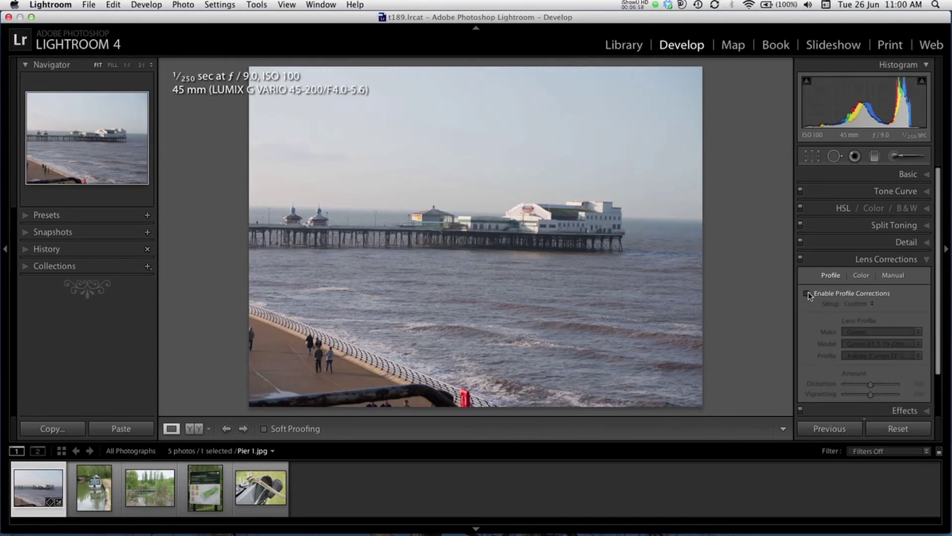
click(926, 261)
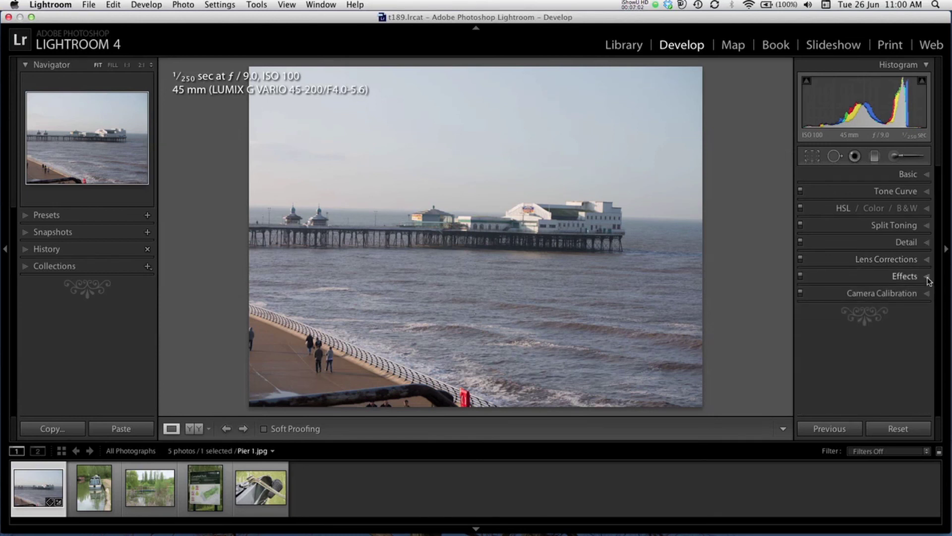
Expand and collapse the Effects and Camera Calibration panels.
click(926, 276)
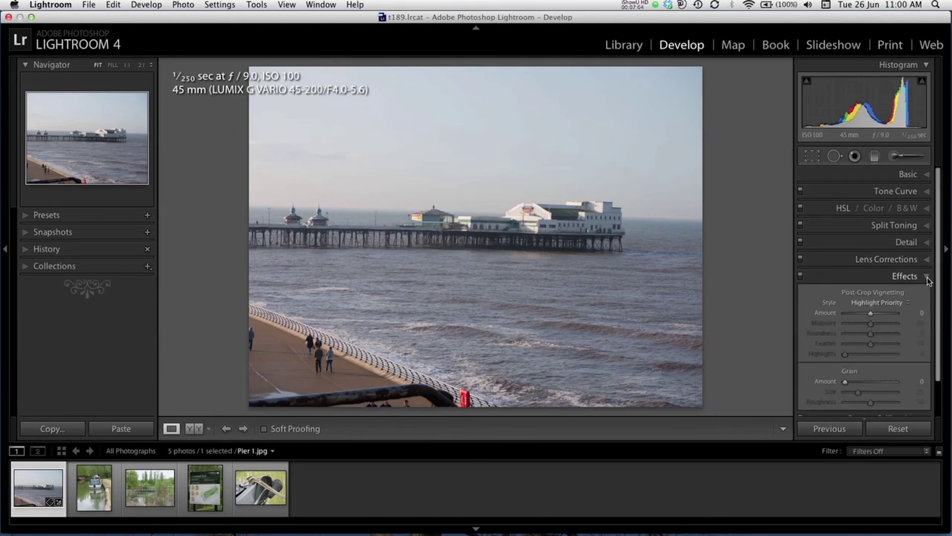
click(927, 277)
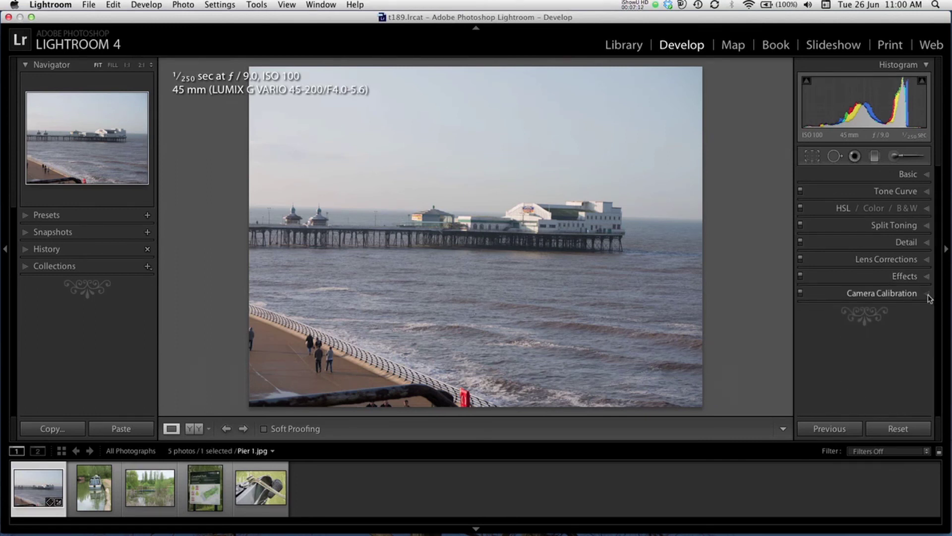
click(927, 293)
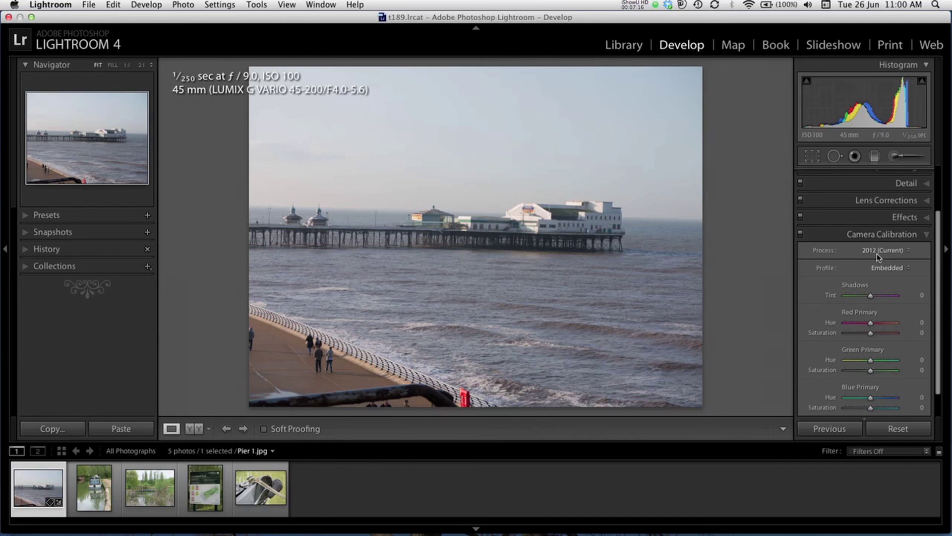
click(926, 236)
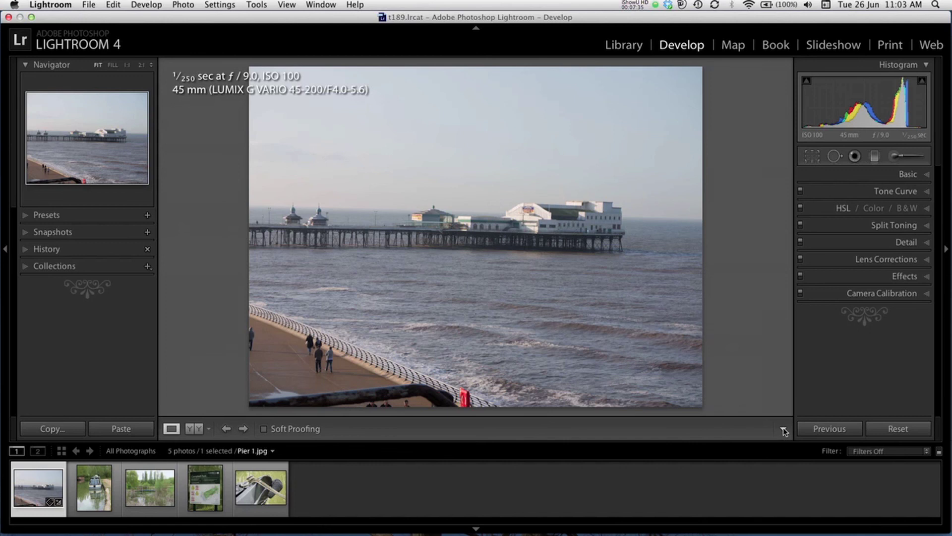
Add Flagging and Rating to the Develop toolbar through the View Modes dropdown.
click(783, 430)
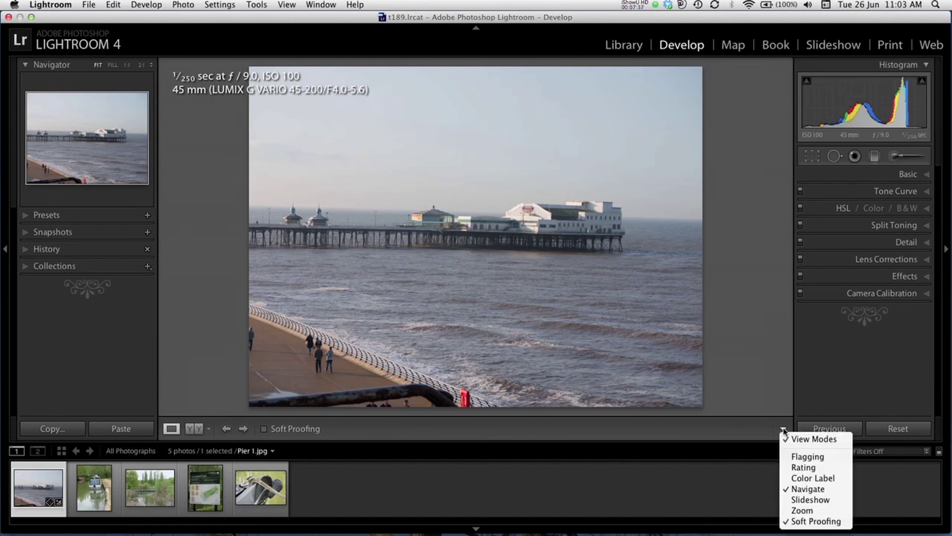
click(792, 457)
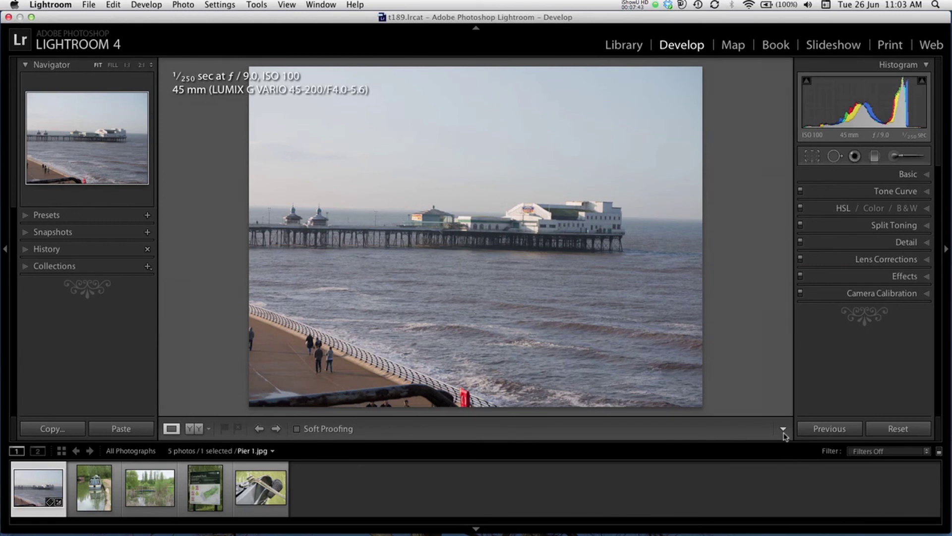
click(783, 429)
click(789, 468)
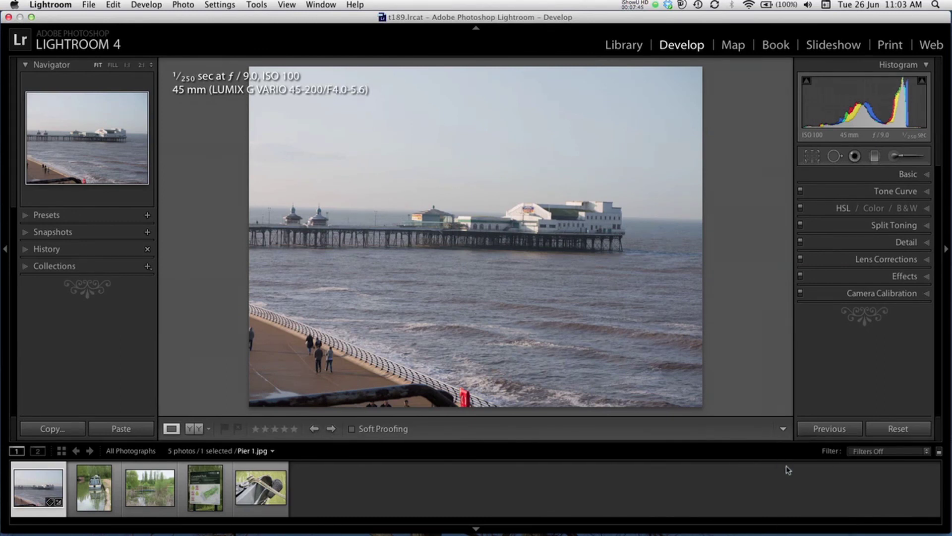